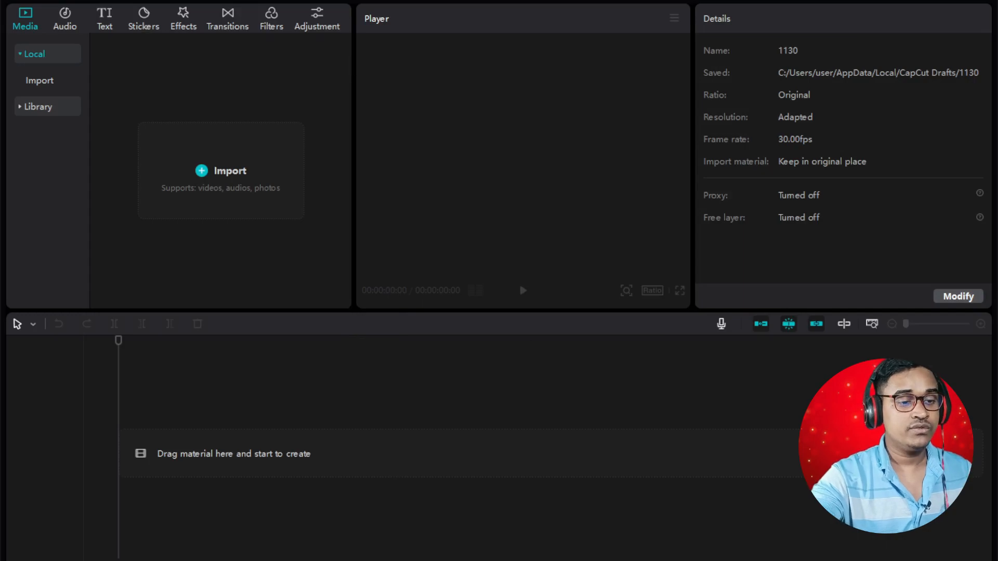
Import the VID_20231130_024557 video from the Downloads folder and place it at the start of the timeline.
click(318, 519)
click(111, 178)
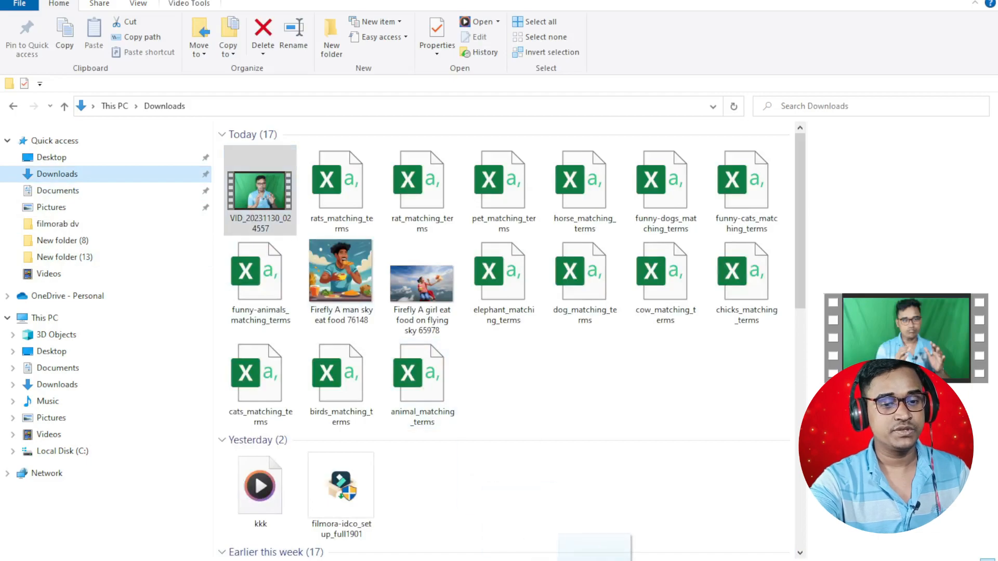
drag(595, 560, 220, 188)
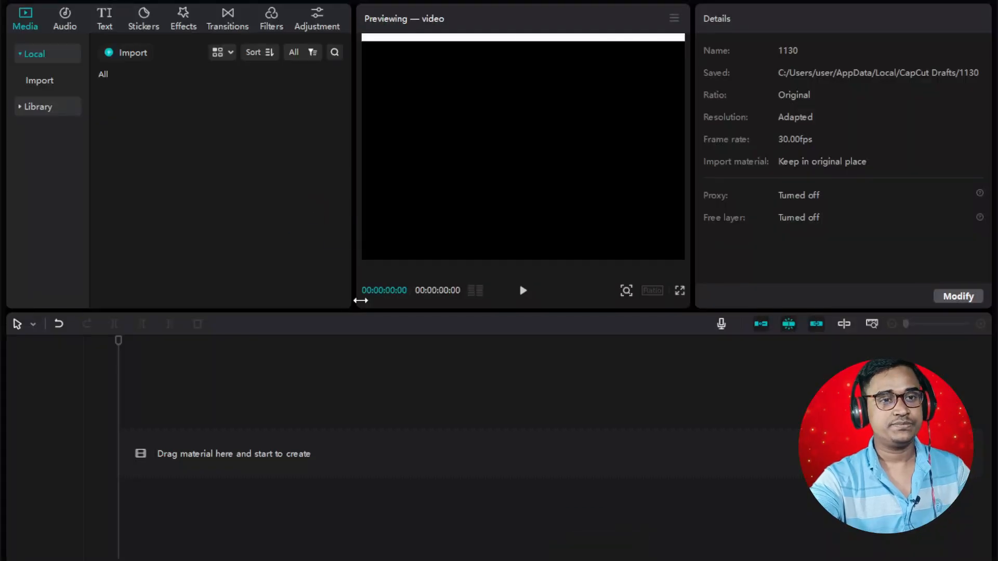
drag(114, 108, 116, 457)
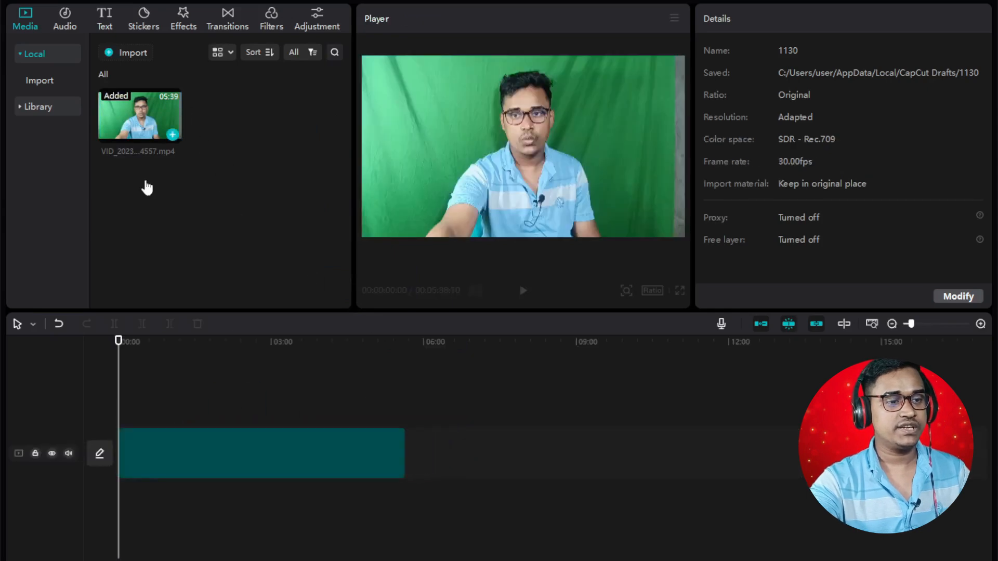
click(119, 435)
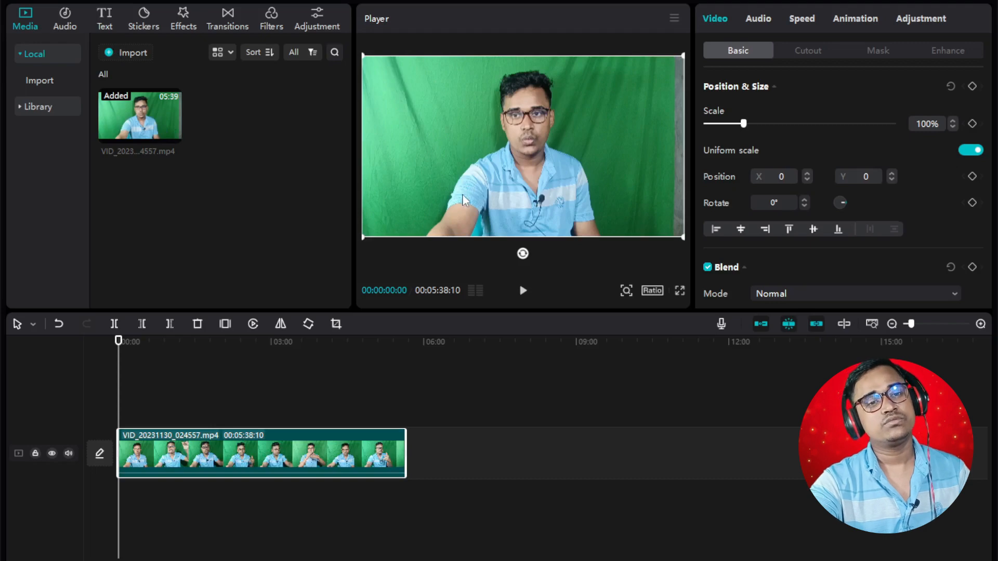
Generate English auto captions for the video with Clear current captions enabled.
click(103, 15)
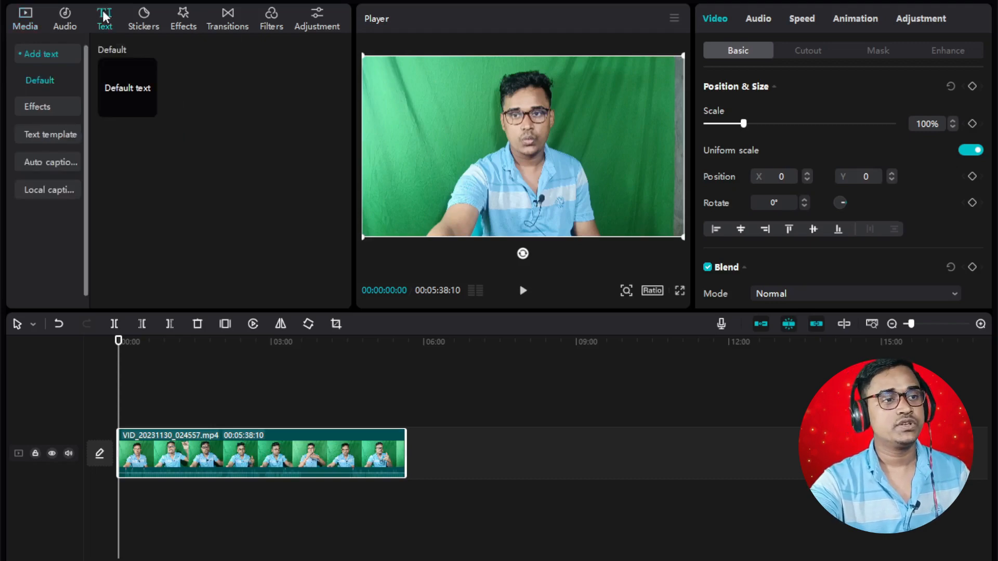
click(49, 162)
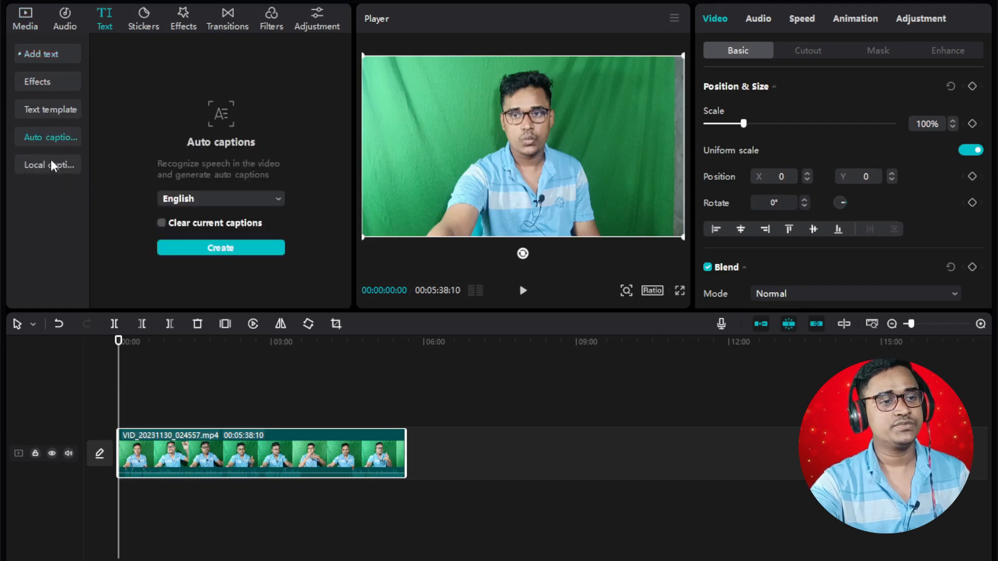
click(282, 198)
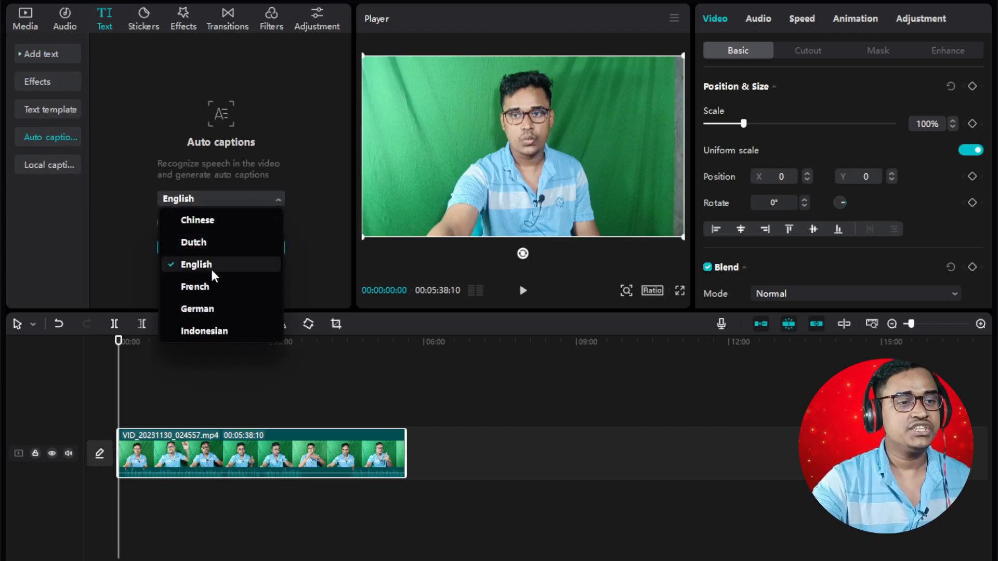
scroll(217, 310, down, 5)
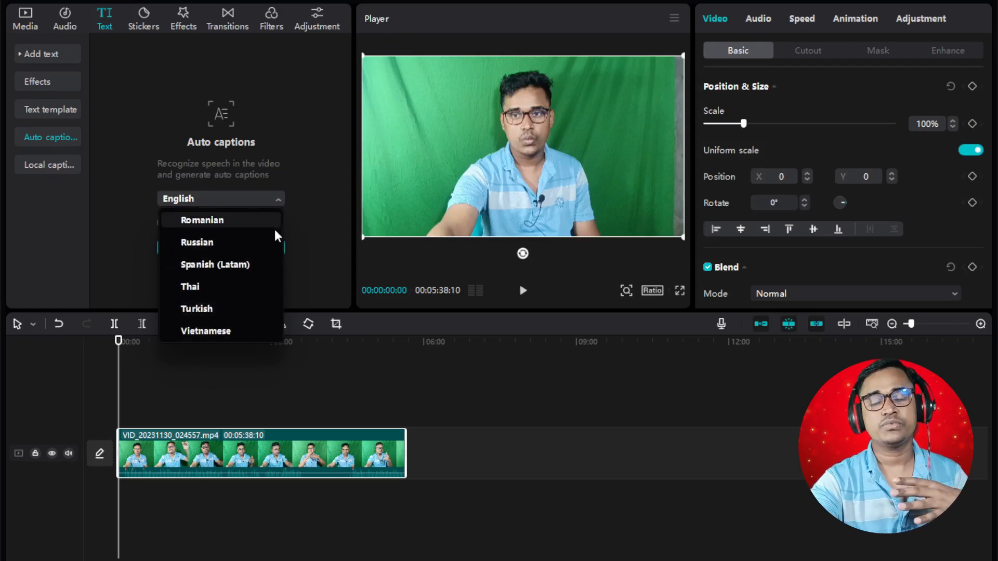
click(305, 221)
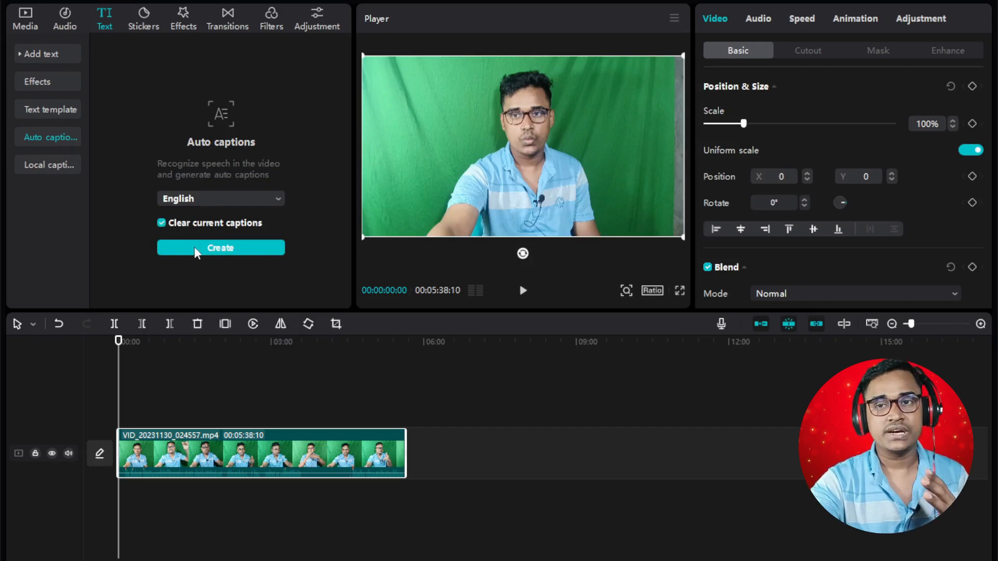
click(222, 248)
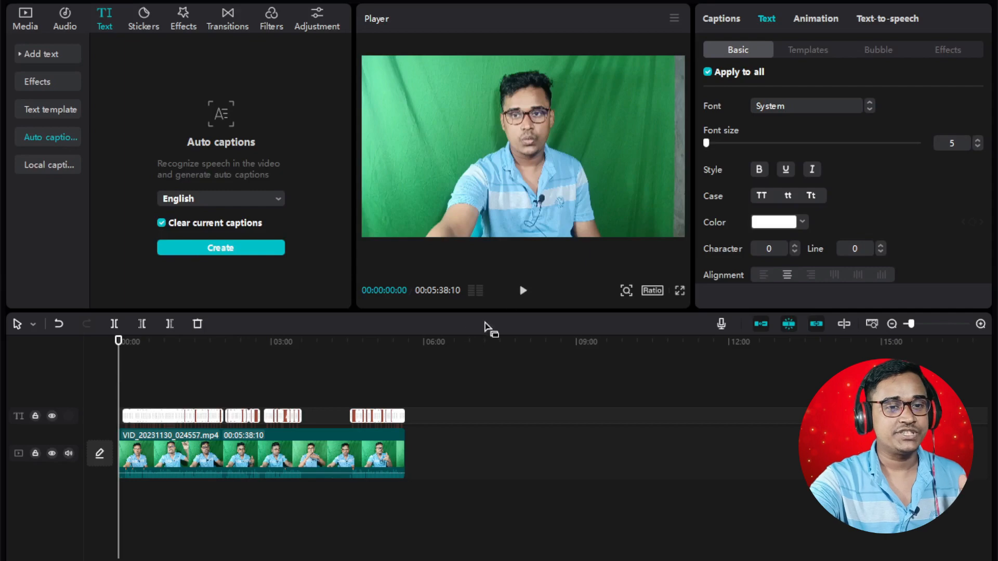
Play the captioned video up to "text to art generator", then enlarge the caption and move it slightly higher in the frame.
click(524, 293)
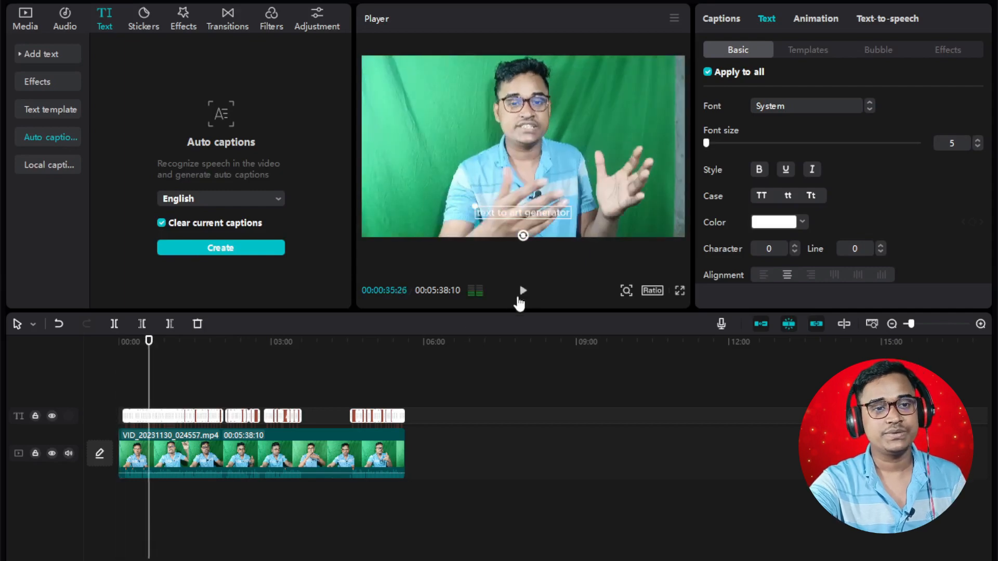
drag(476, 206, 427, 193)
click(515, 196)
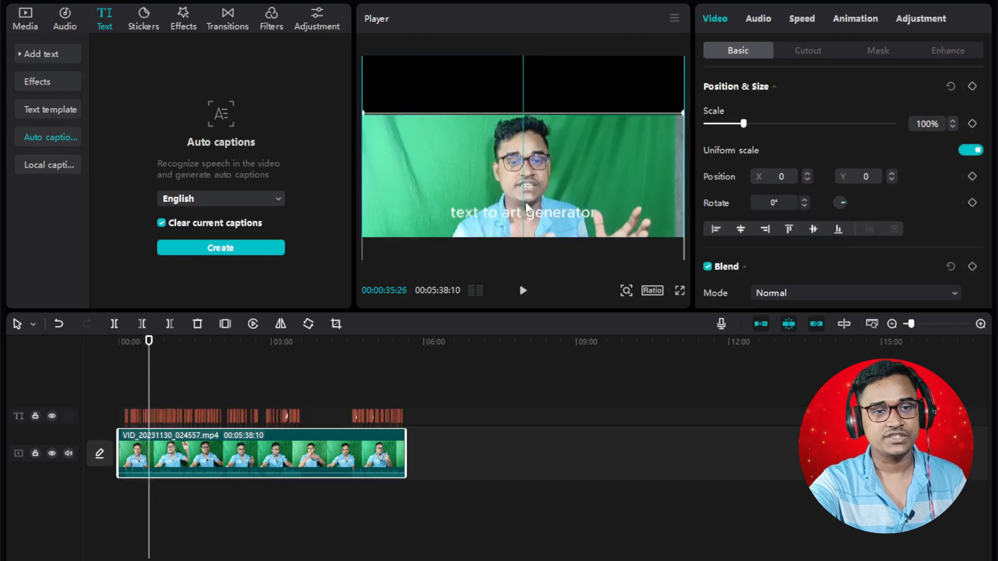
drag(520, 143, 522, 147)
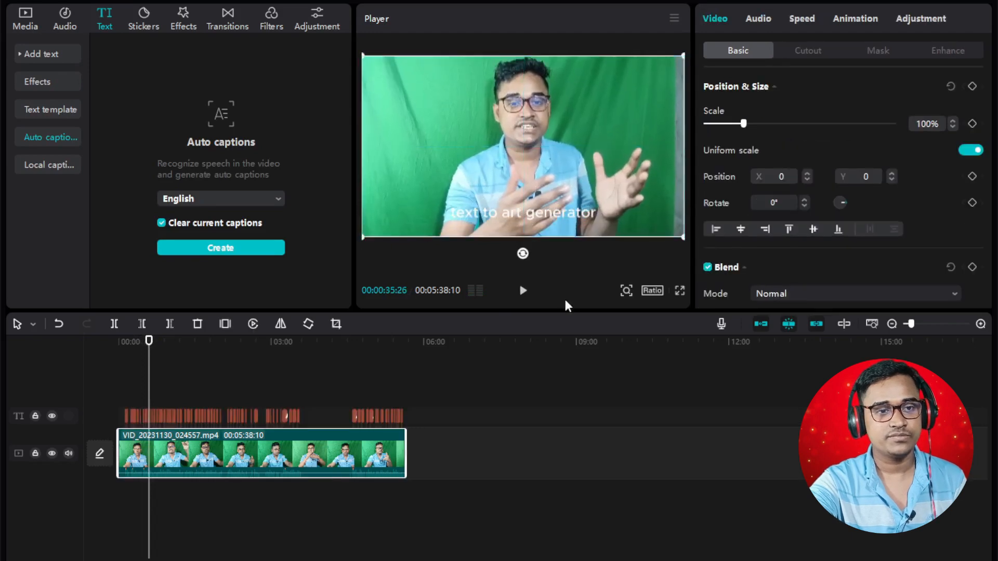
click(149, 416)
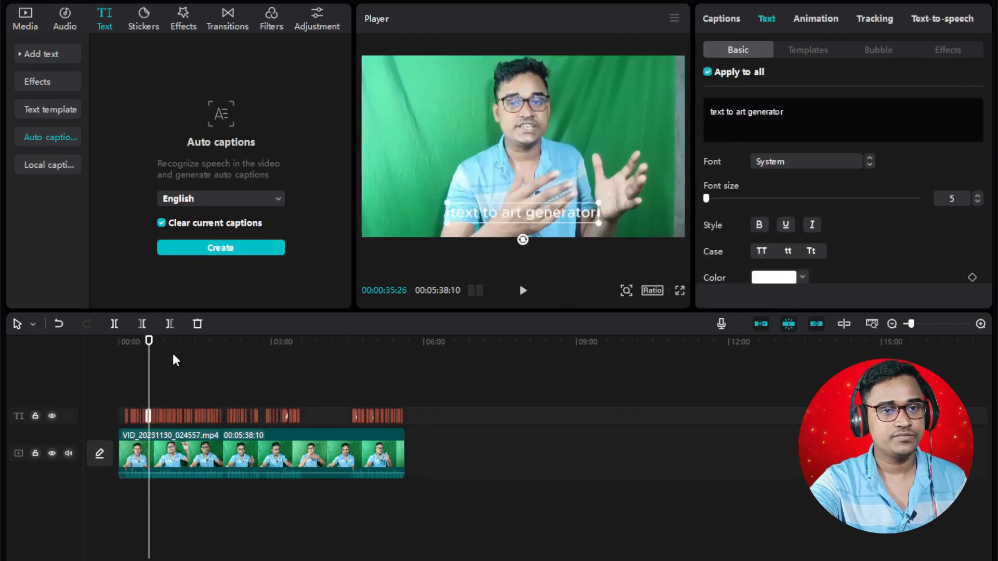
drag(535, 207, 533, 197)
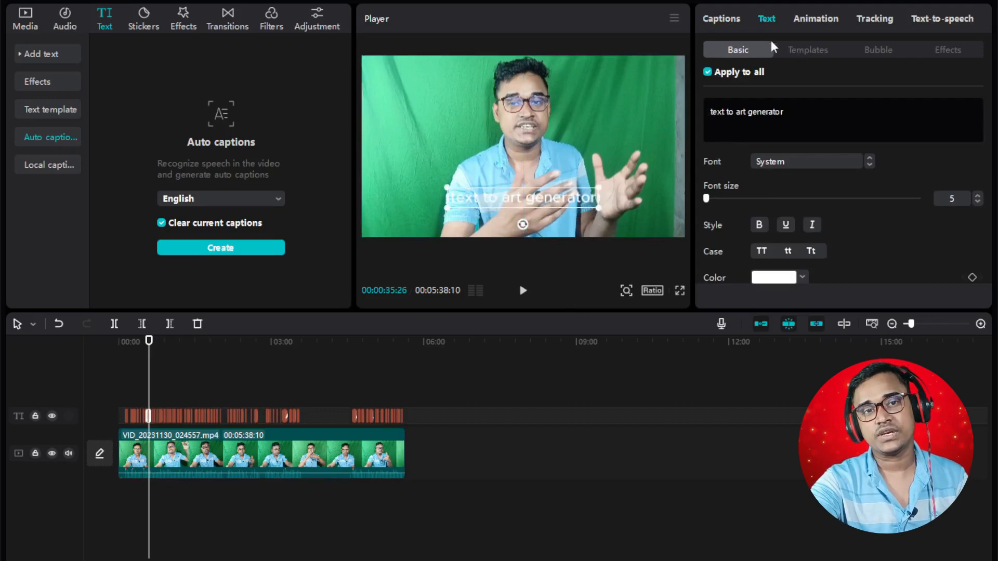
Try the bold uppercase caption template on all captions and play the video to preview it.
click(806, 48)
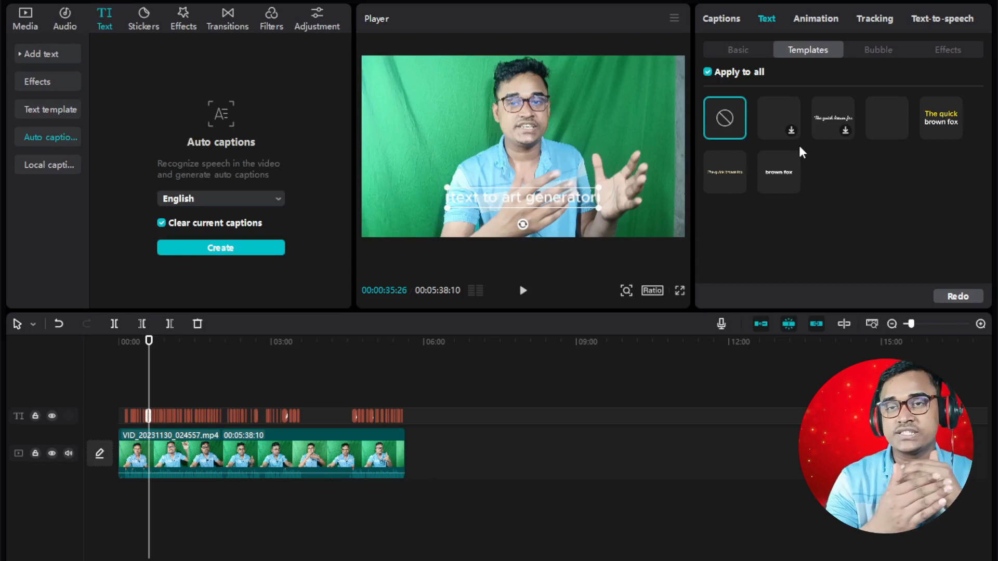
click(780, 120)
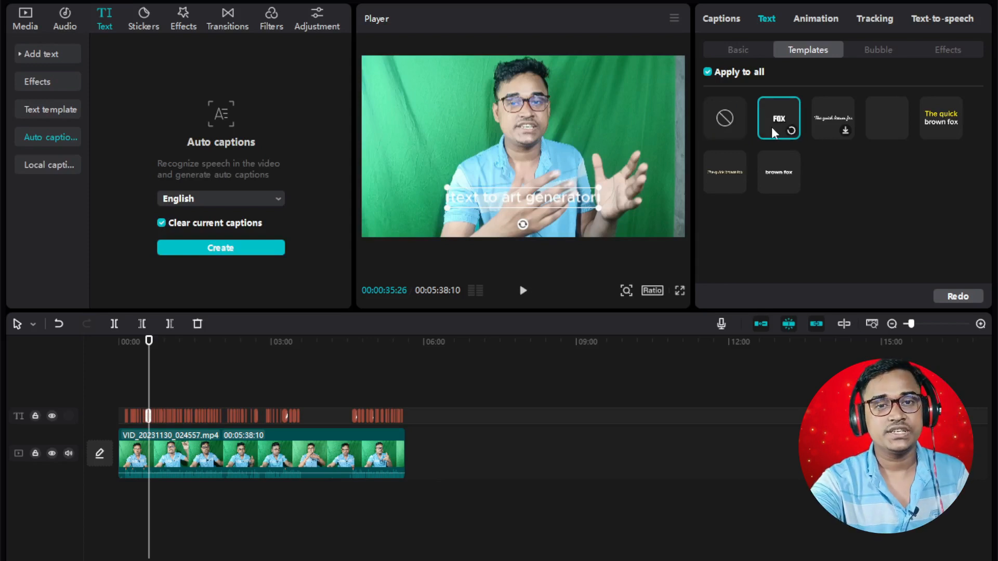
click(523, 291)
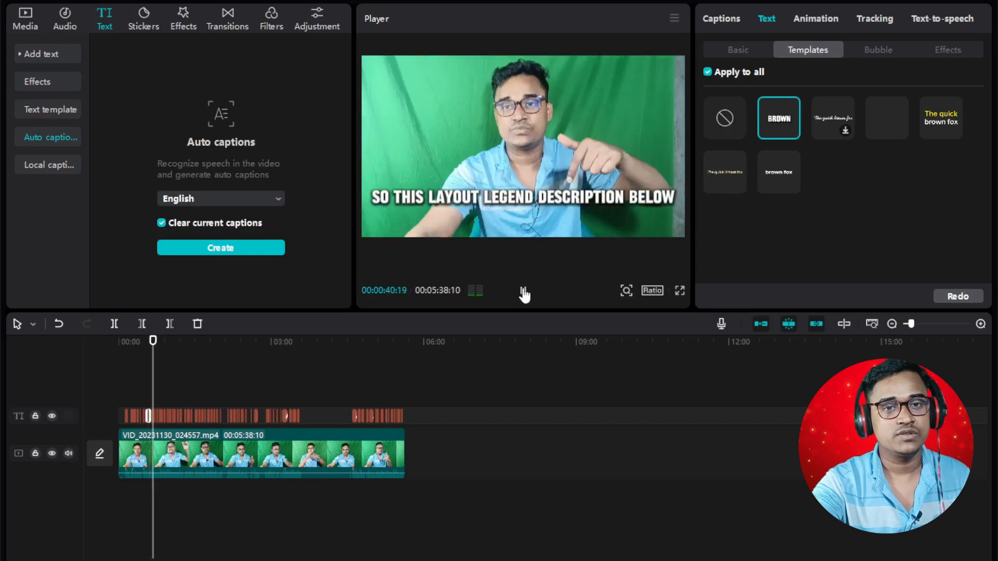
click(524, 291)
Try the handwritten-style template and the thin-lettered one beside it on all captions, previewing each in playback.
click(821, 123)
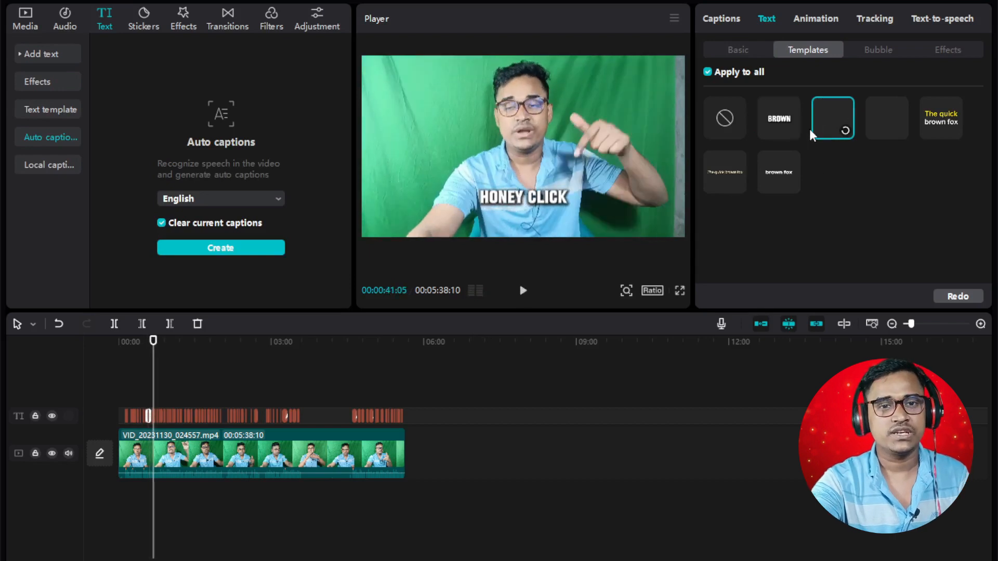
click(525, 290)
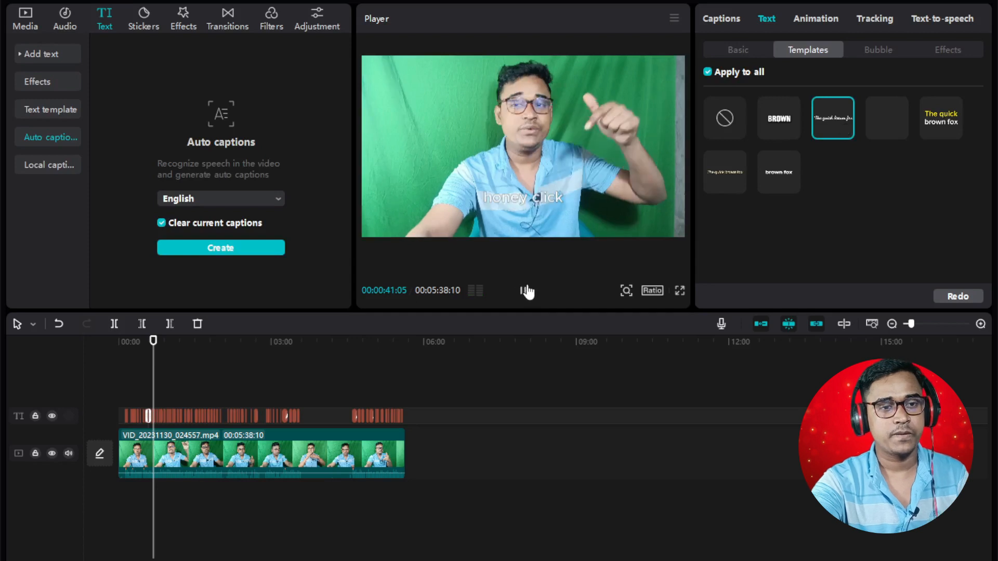
click(525, 290)
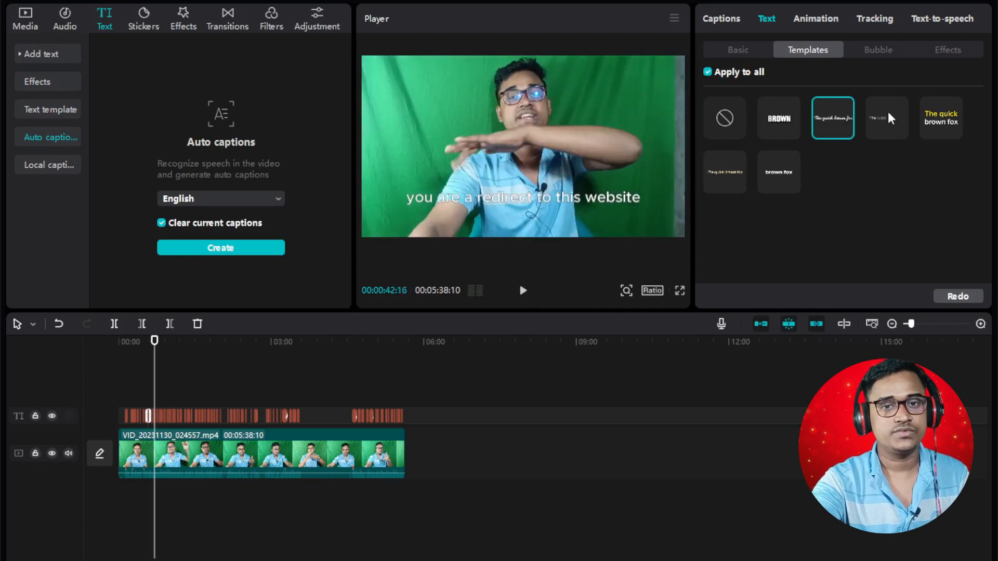
click(524, 291)
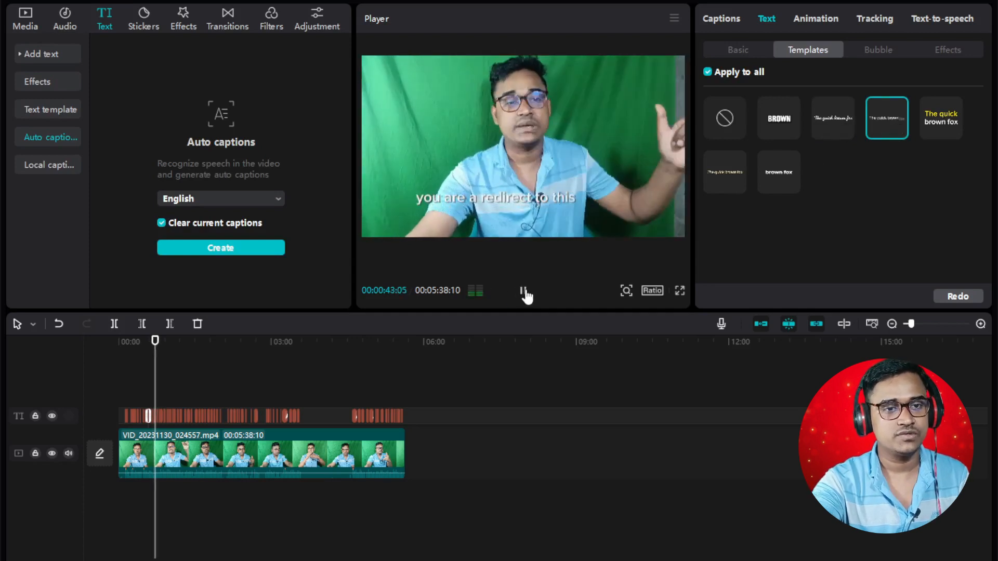
click(524, 291)
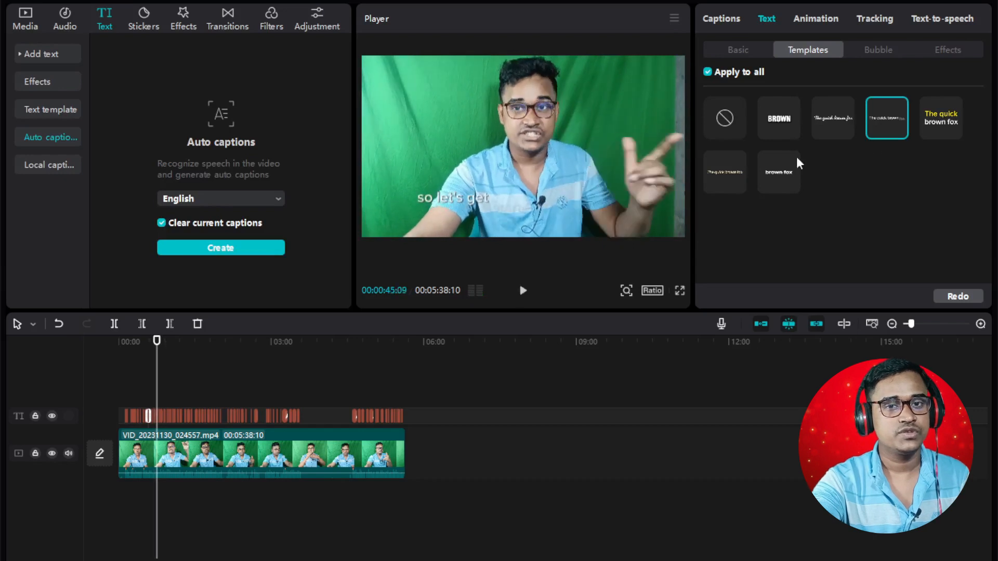
Try the stacked "The quick brown fox" template with yellow highlighting on all captions and preview it in playback.
click(941, 118)
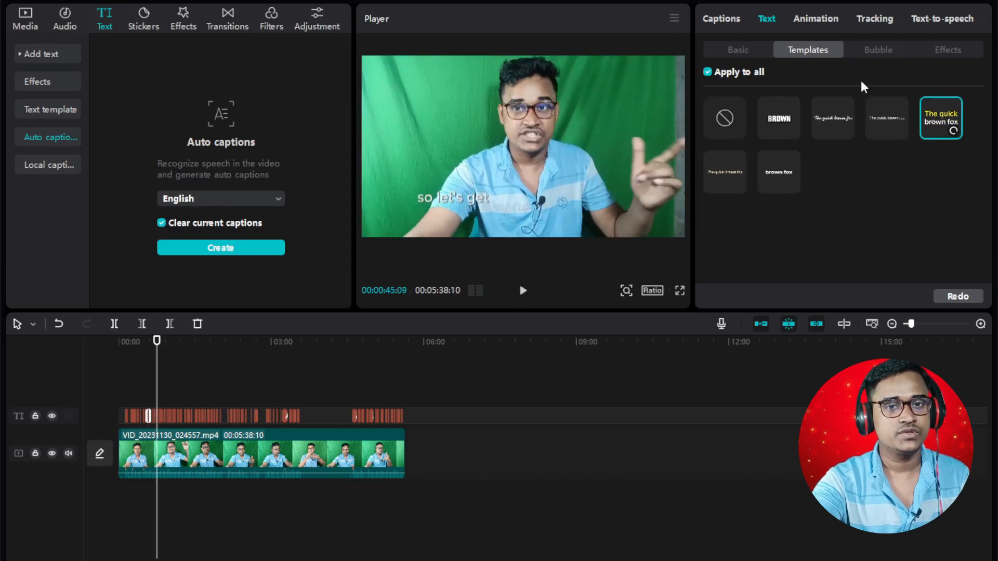
click(519, 295)
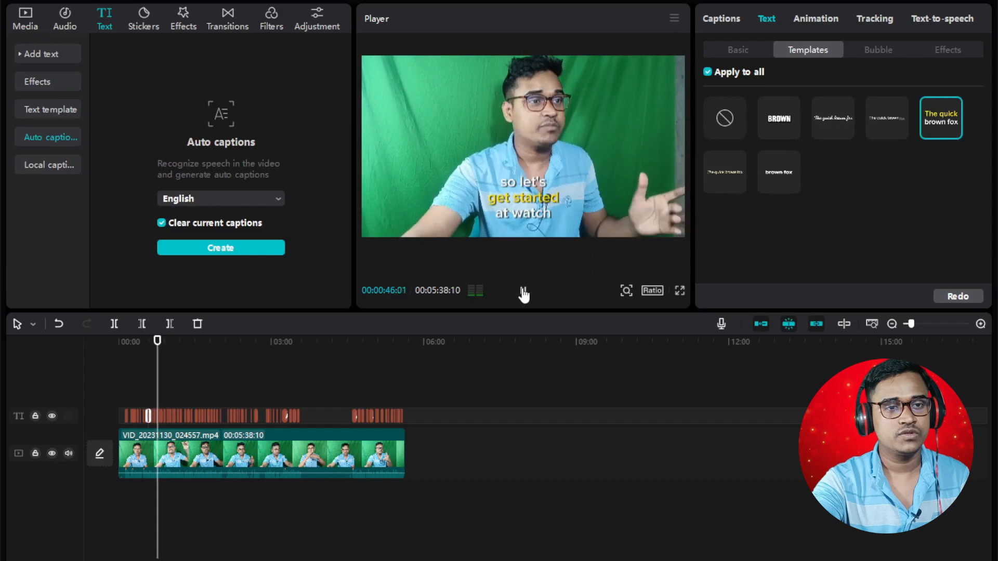
click(524, 294)
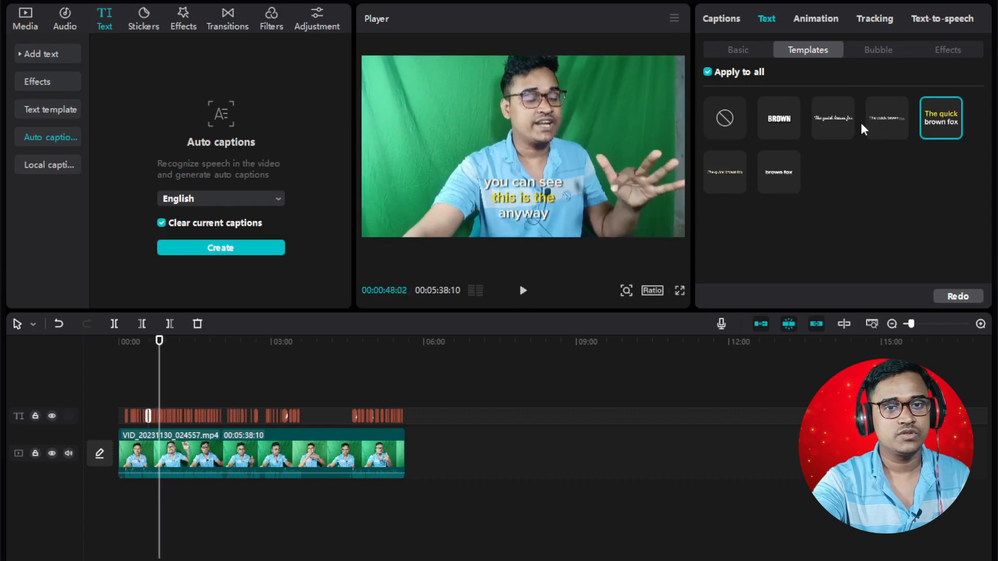
Apply the last caption template, with wide bold white lettering, to all captions and preview it in playback.
click(780, 172)
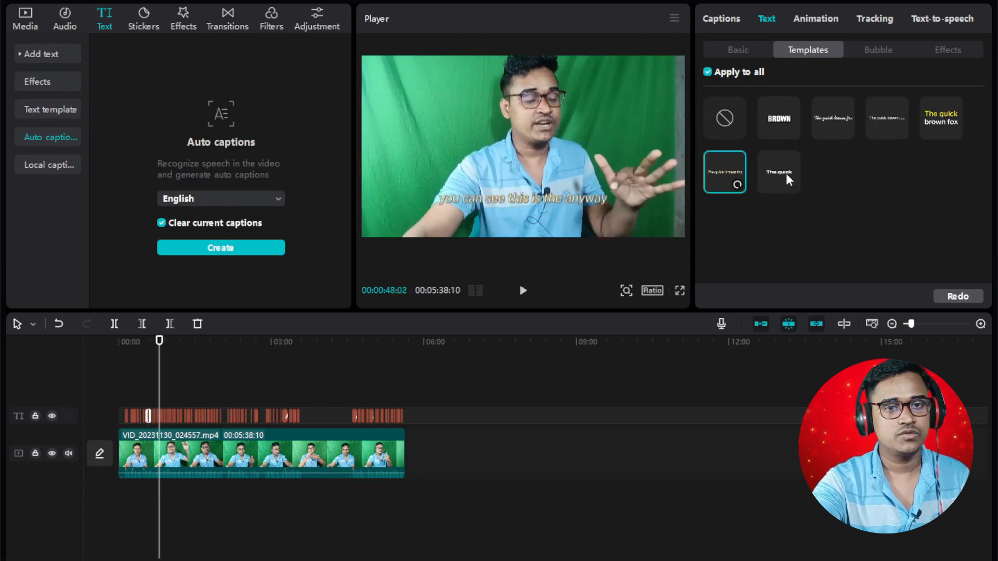
click(524, 292)
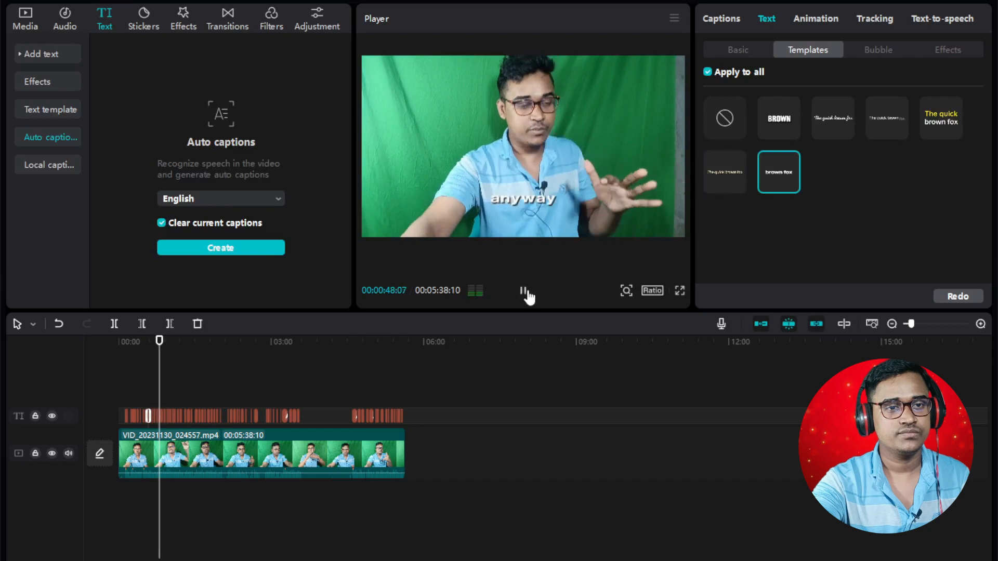
click(524, 300)
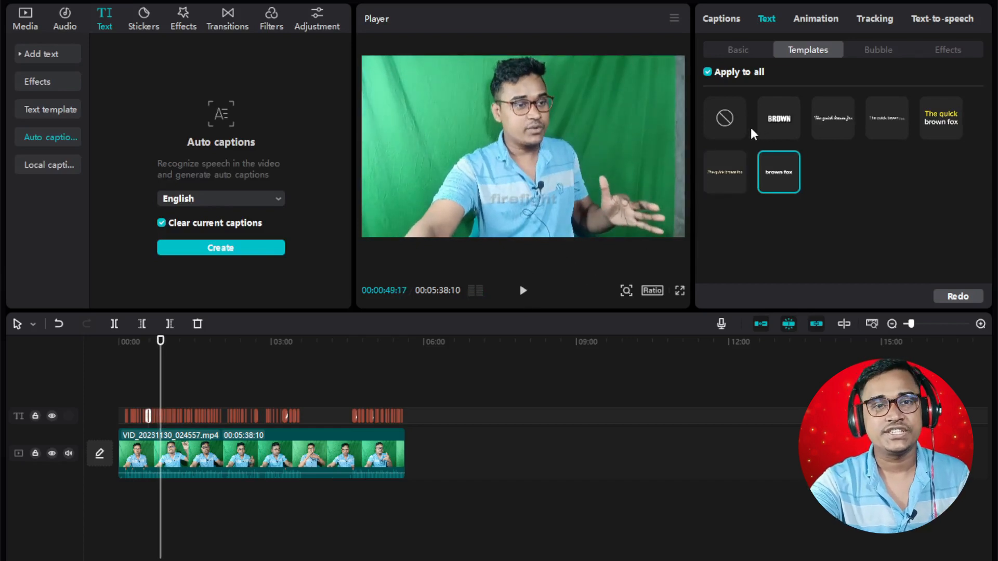
Apply the yellow preset style with black outline to all captions and select the "firefight dashboard now has a lots of option" caption.
click(724, 15)
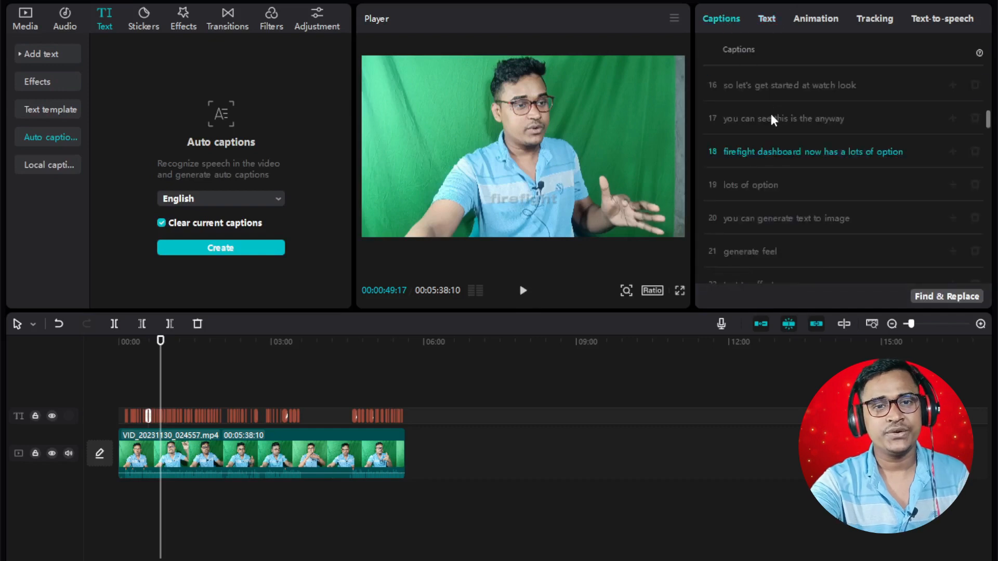
click(766, 21)
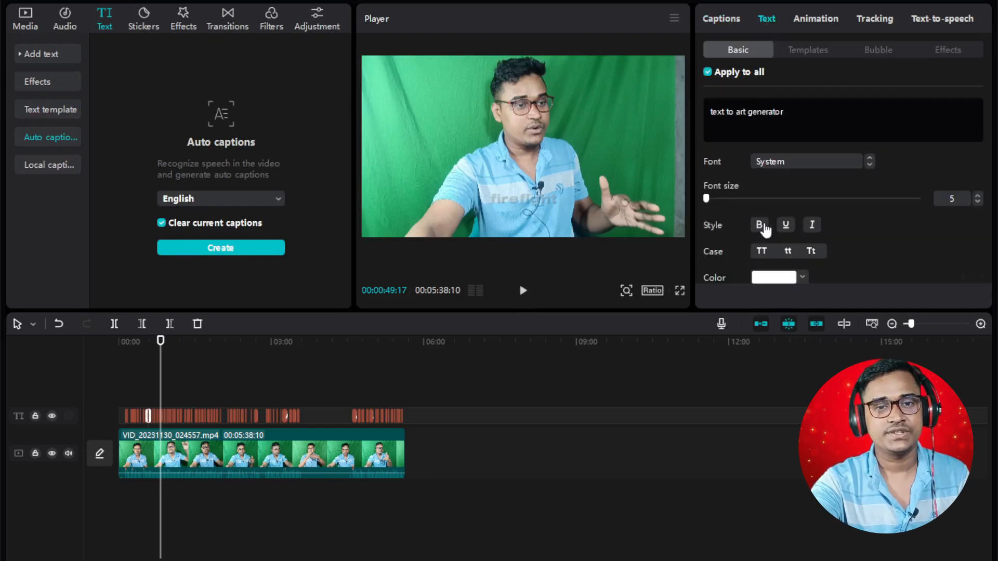
scroll(763, 227, down, 6)
scroll(747, 192, up, 4)
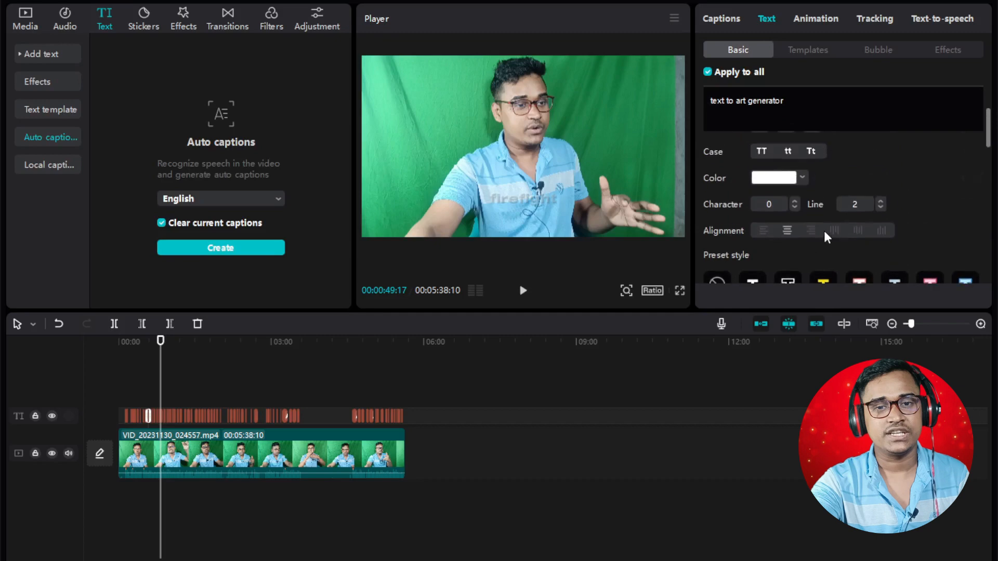
scroll(824, 231, down, 2)
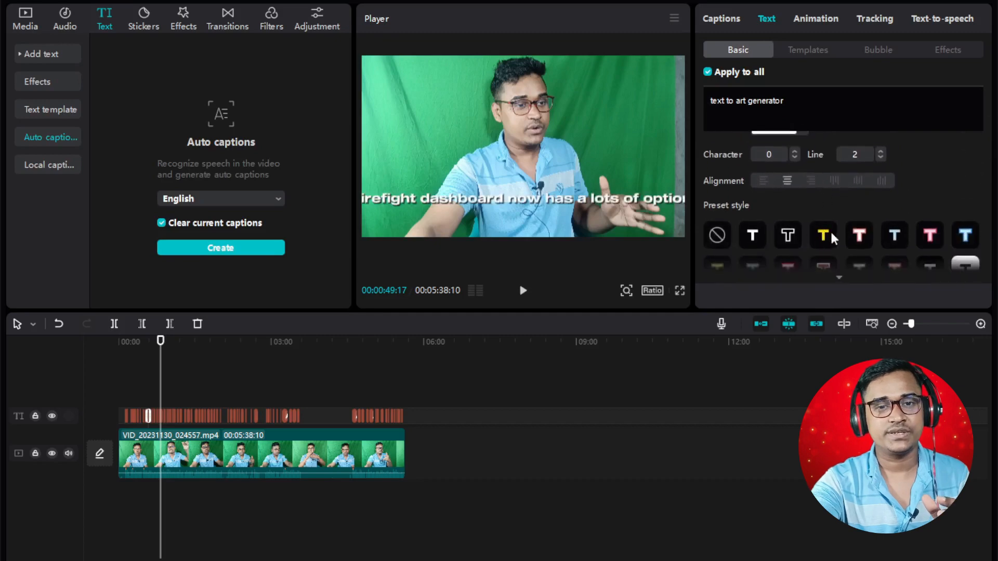
click(826, 234)
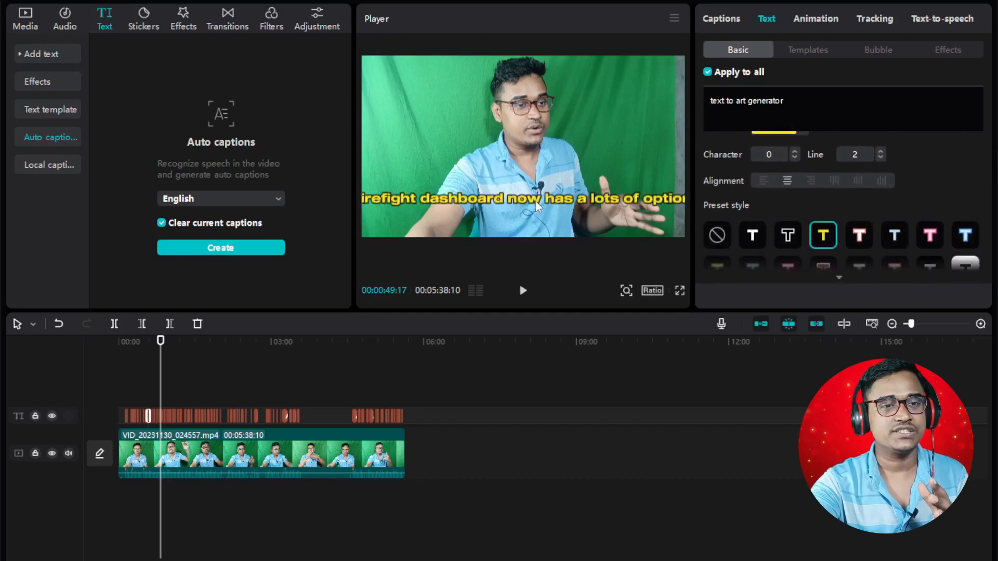
click(498, 202)
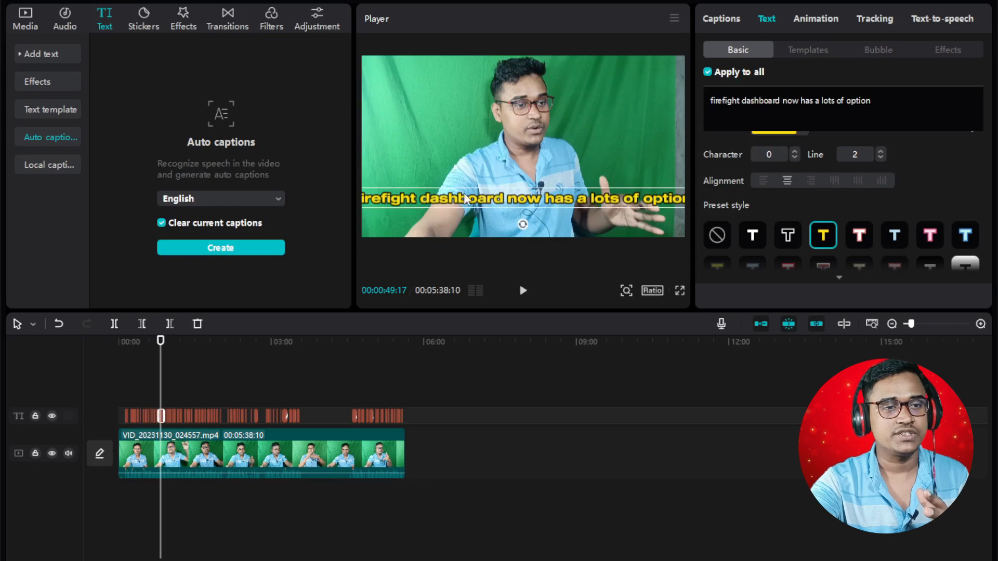
Scale the captions down in the preview and centre them horizontally so the "firefight dashboard" caption fits within the frame.
scroll(855, 201, up, 3)
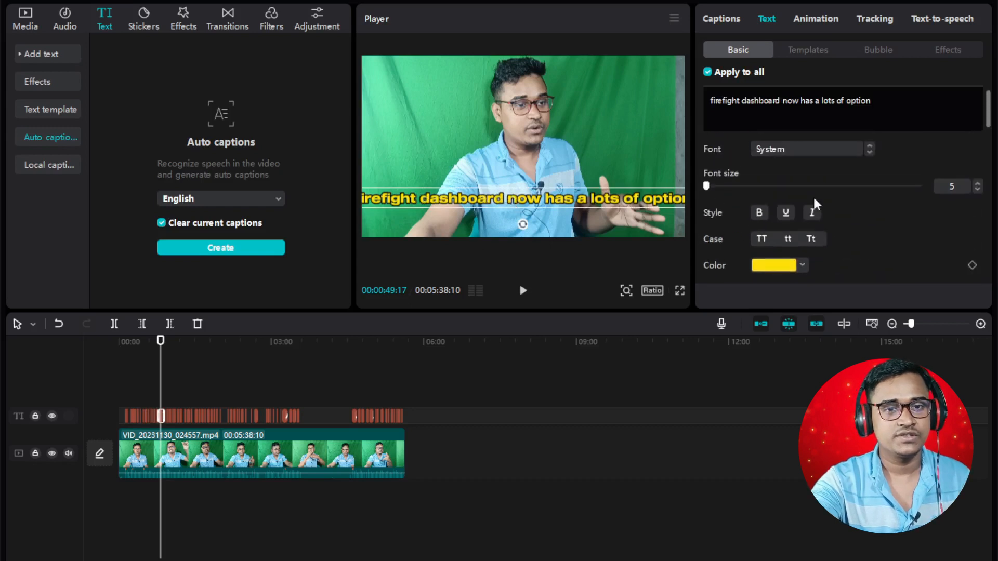
drag(485, 200, 531, 201)
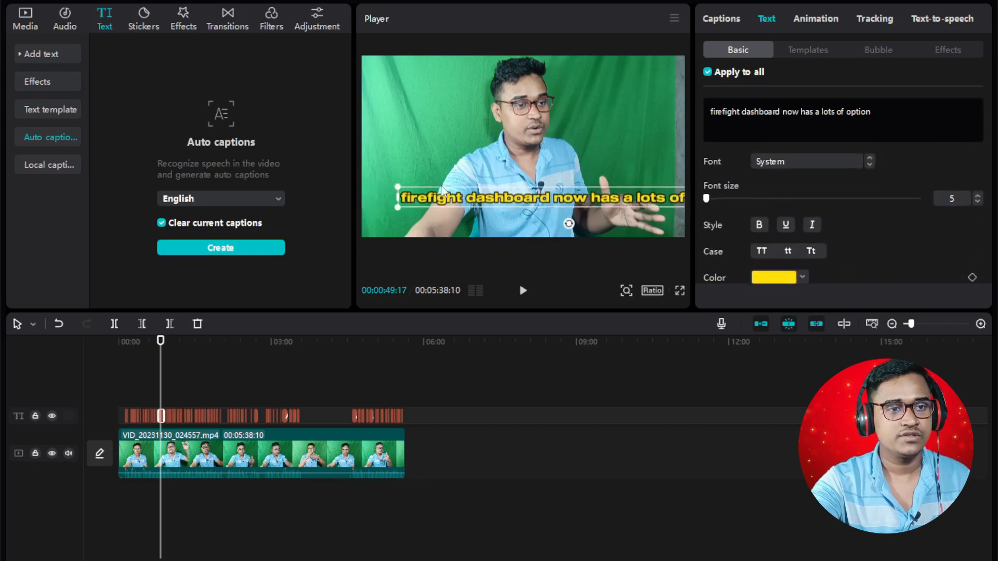
drag(398, 187, 484, 202)
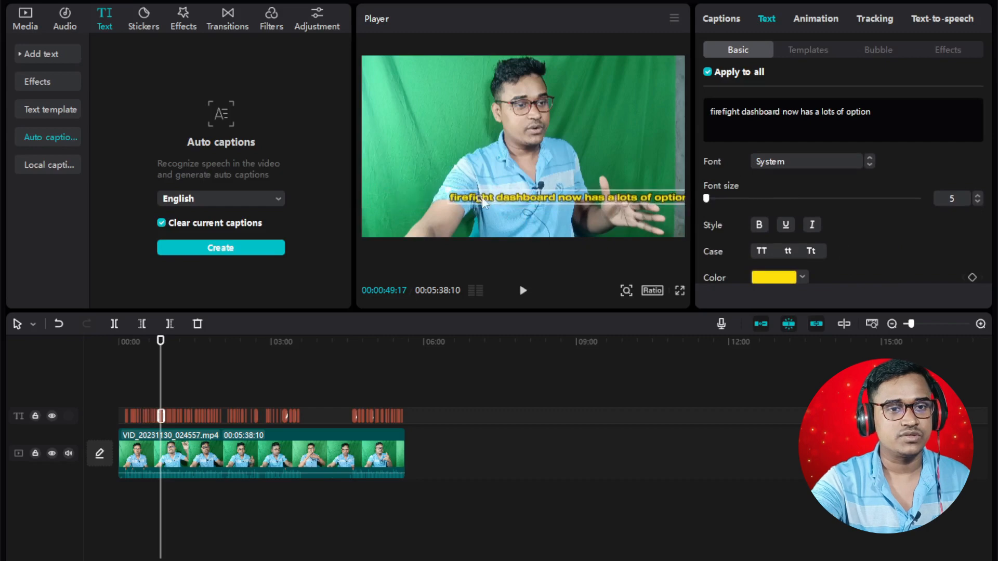
drag(582, 198, 532, 196)
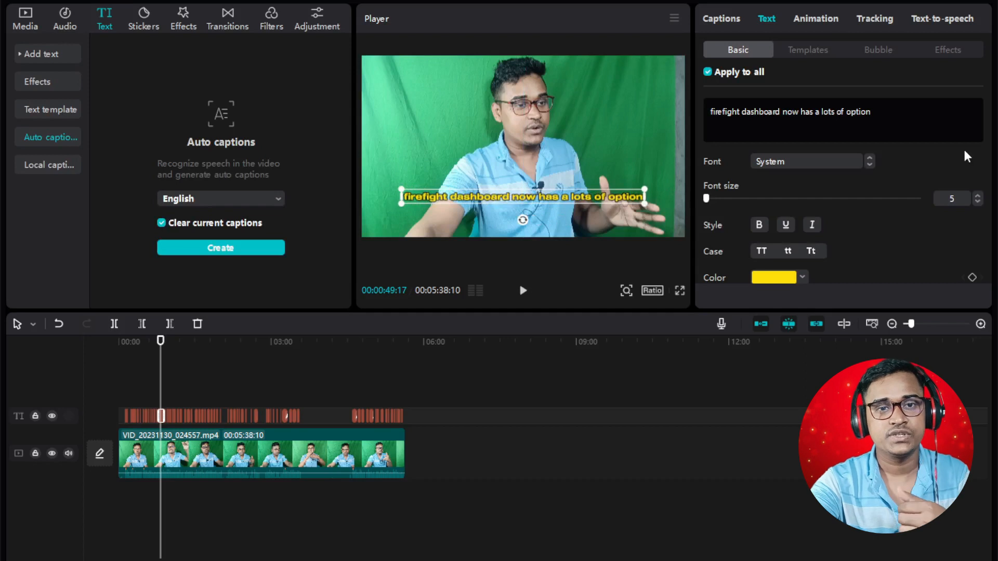
Open the captions list, jump to the "so let's get started at watch look" caption, and return to the first captions.
click(722, 17)
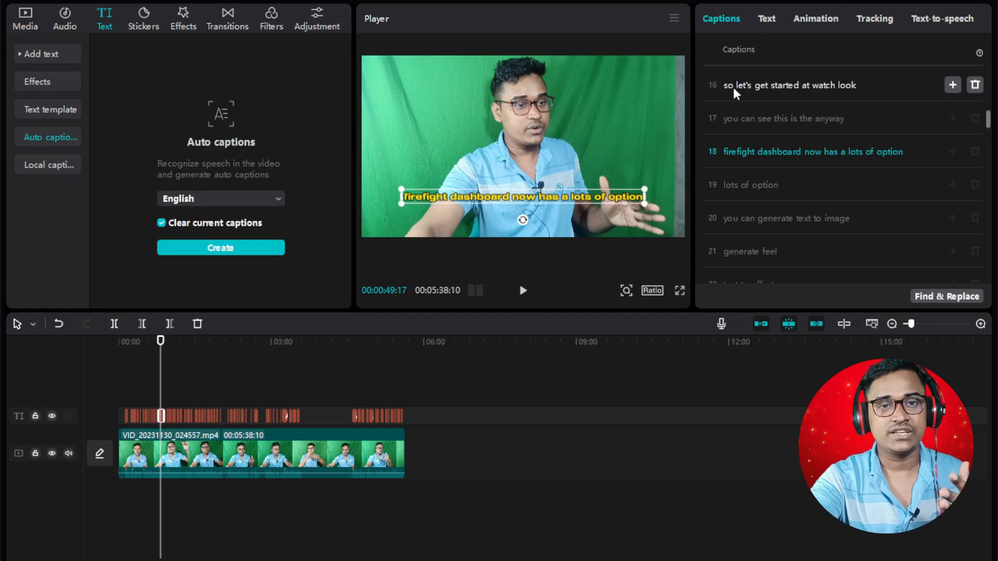
click(734, 86)
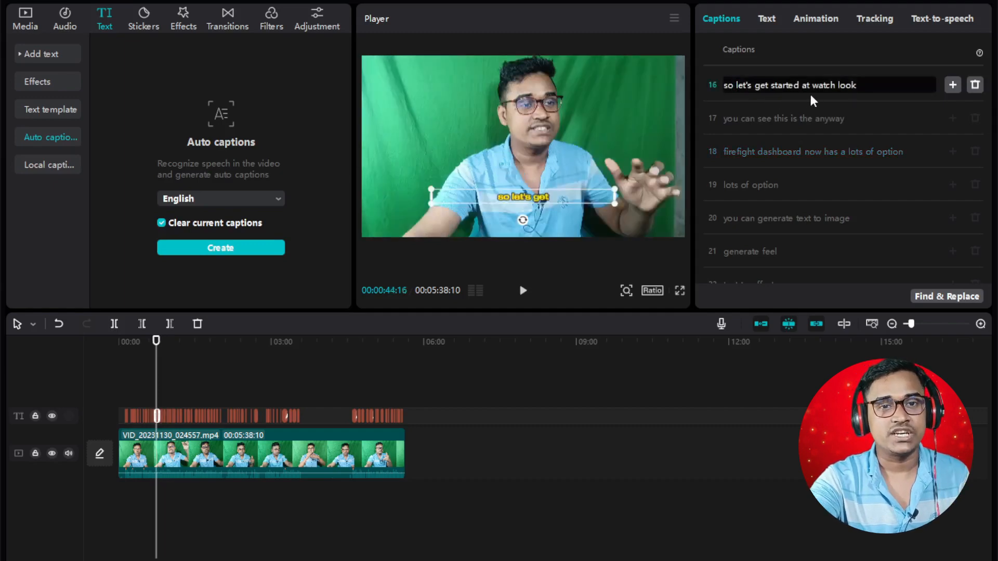
scroll(771, 118, up, 10)
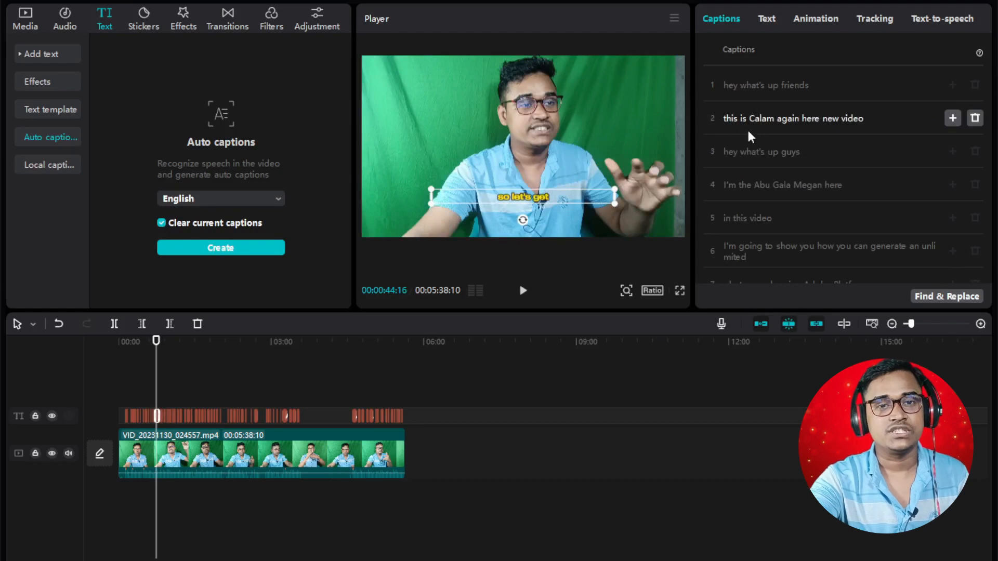
Replace the misrecognized speaker's name in the second caption with the correct name and preview it in playback.
click(770, 120)
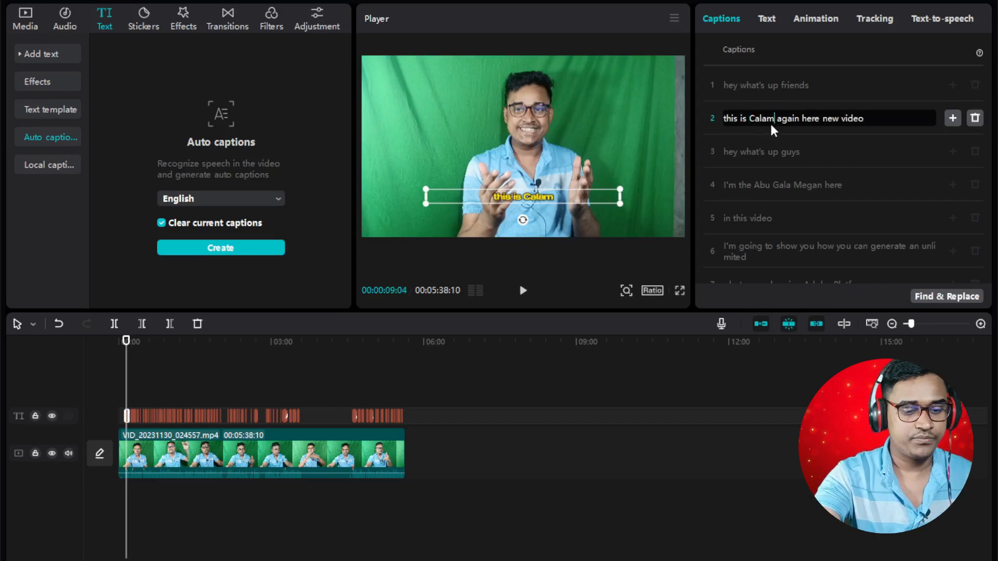
key(BackSpace)
key(BackSpace)
key(BackSpace)
key(BackSpace)
key(BackSpace)
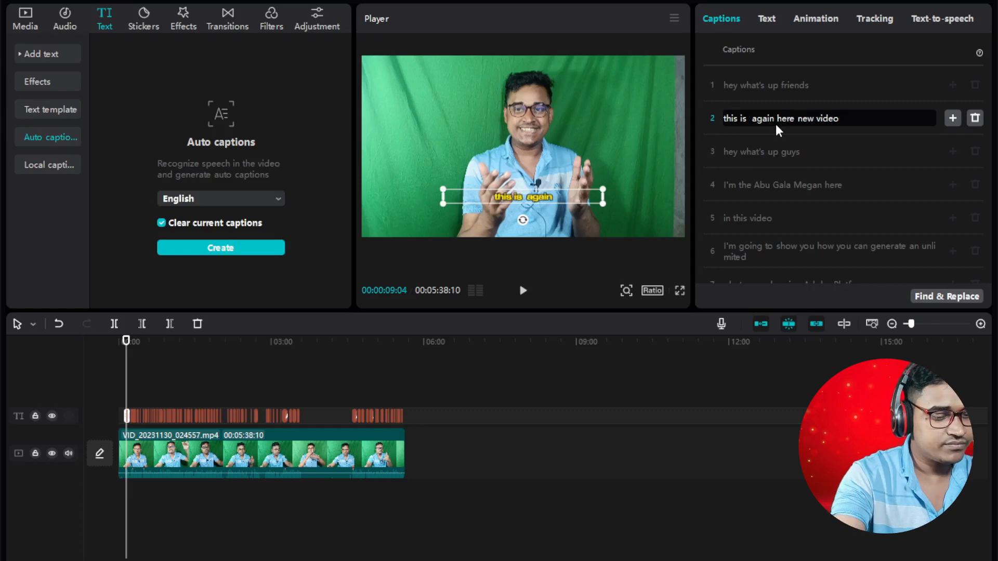
text(kalam)
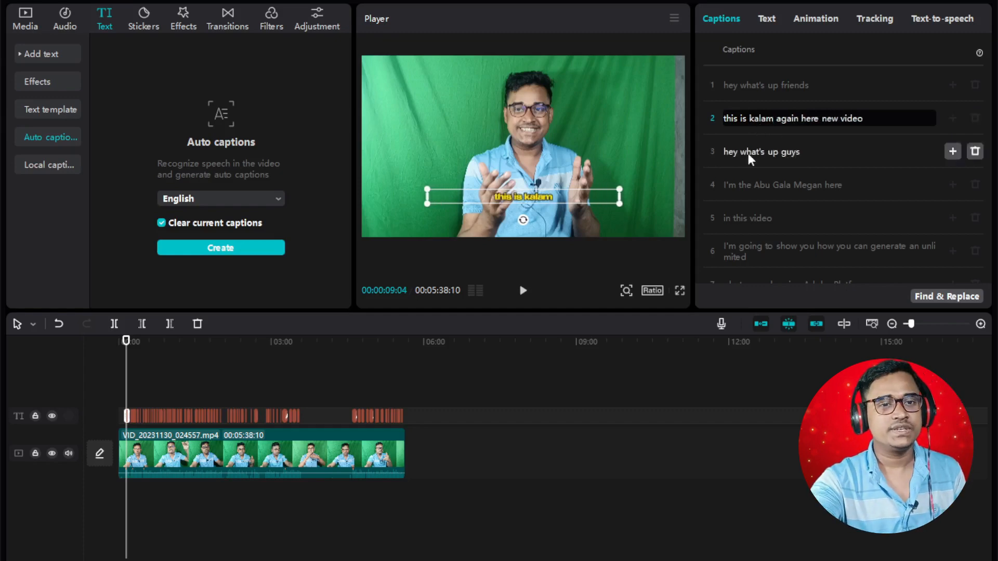
click(523, 292)
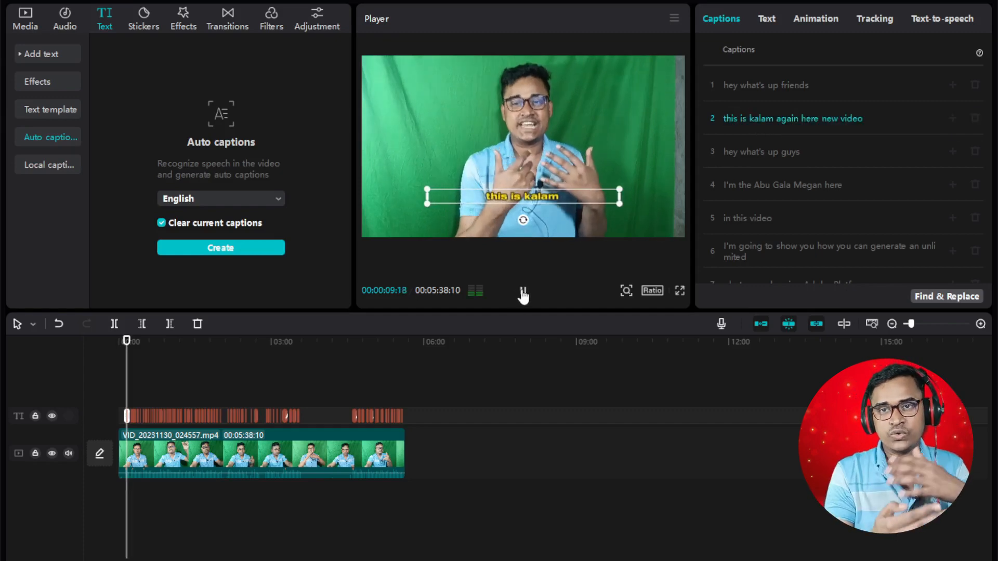
click(523, 292)
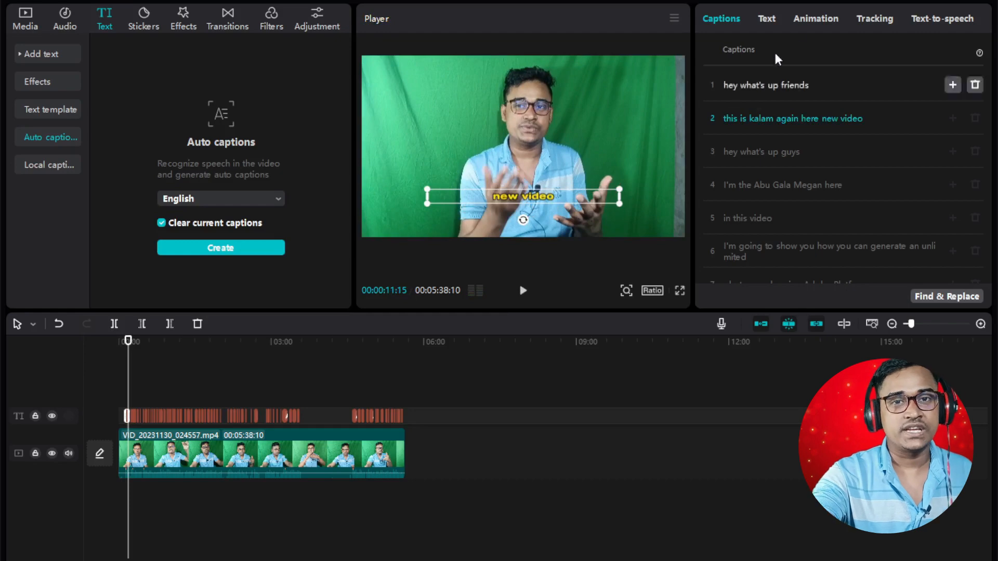
Review the video export settings and close them without exporting.
click(878, 1)
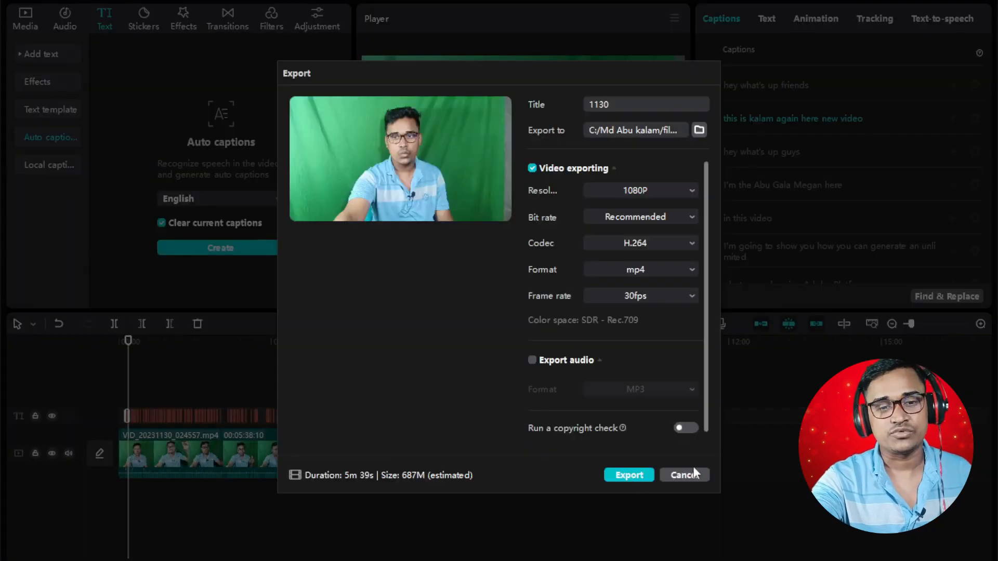
click(686, 476)
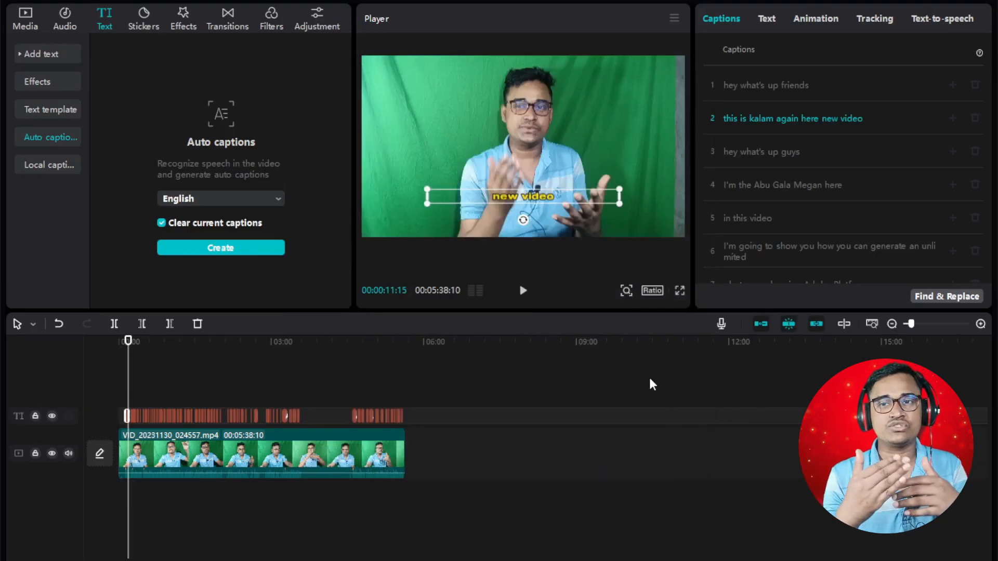